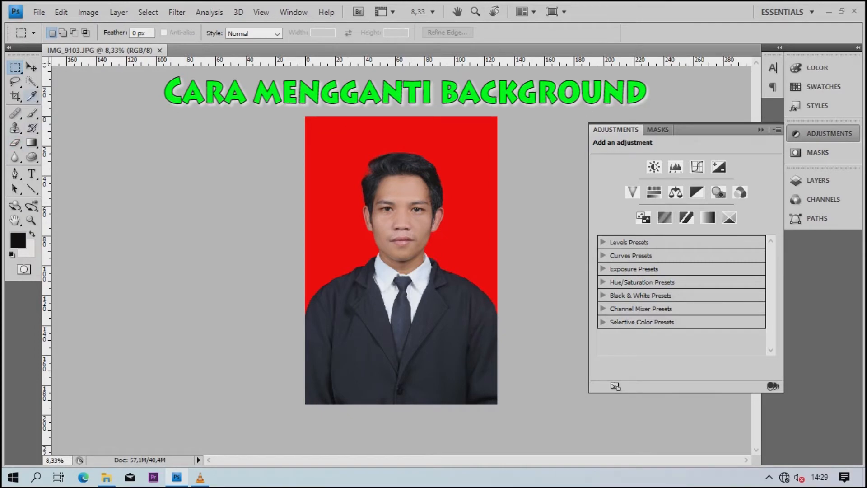
Step: Try to clear the red background around the man by quick-selecting it and deleting it, and deselect
click(31, 81)
mouse_move(325, 178)
mouse_down()
mouse_move(372, 138)
mouse_move(413, 136)
mouse_move(467, 165)
mouse_move(475, 261)
mouse_up()
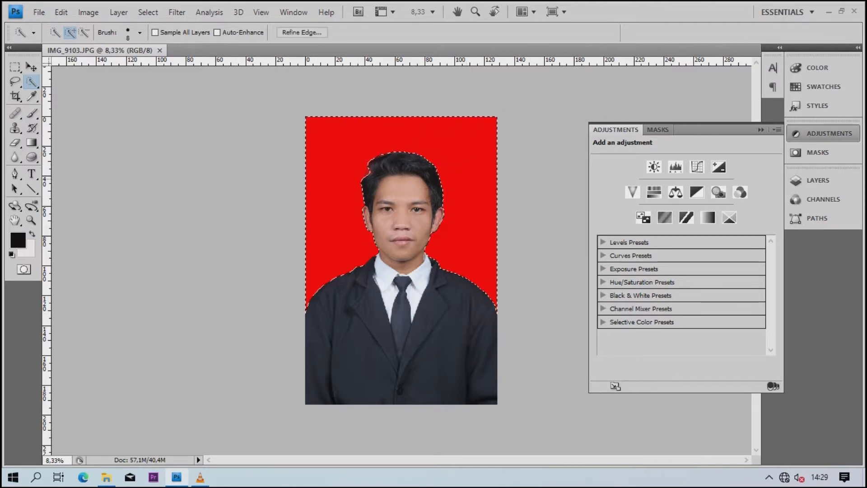
key(Delete)
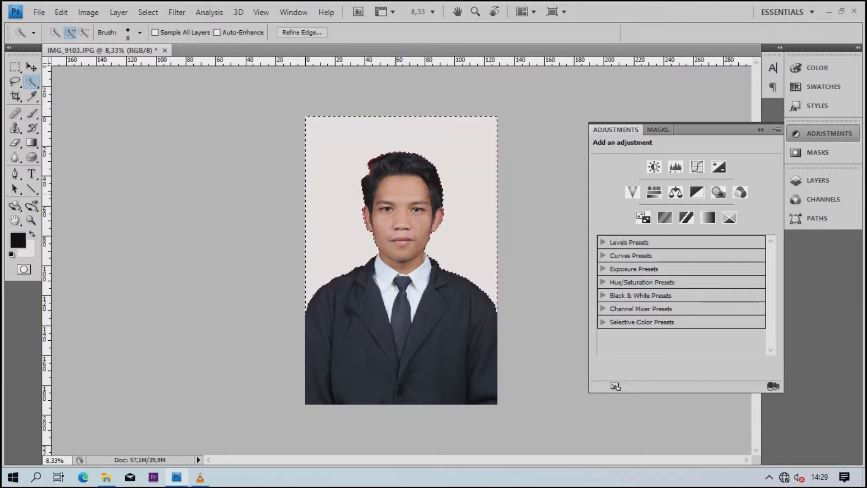
key(m)
key(ctrl+d)
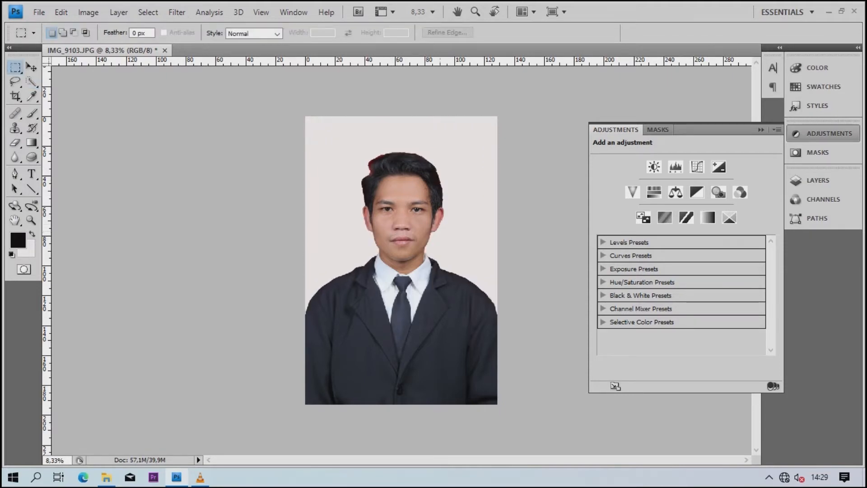
Step: Examine the cut-out edges around the man's hair and ears up close
scroll(388, 190, up, 9)
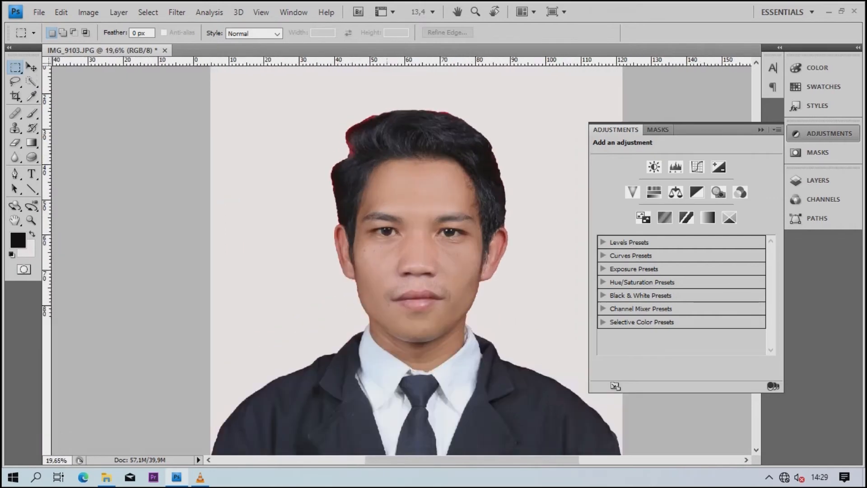
scroll(366, 104, up, 4)
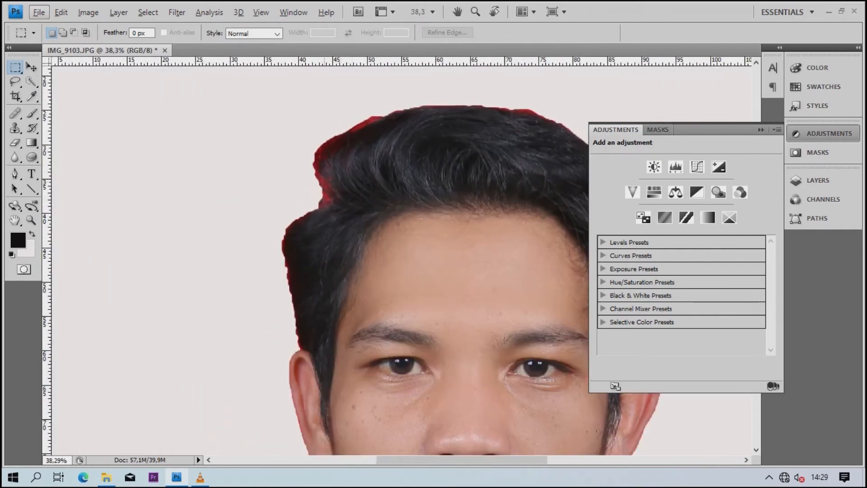
scroll(199, 369, down, 2)
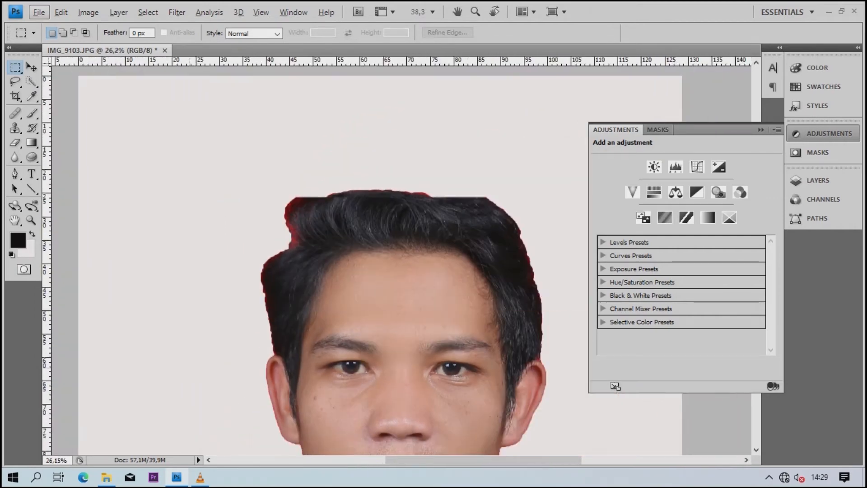
scroll(434, 182, down, 4)
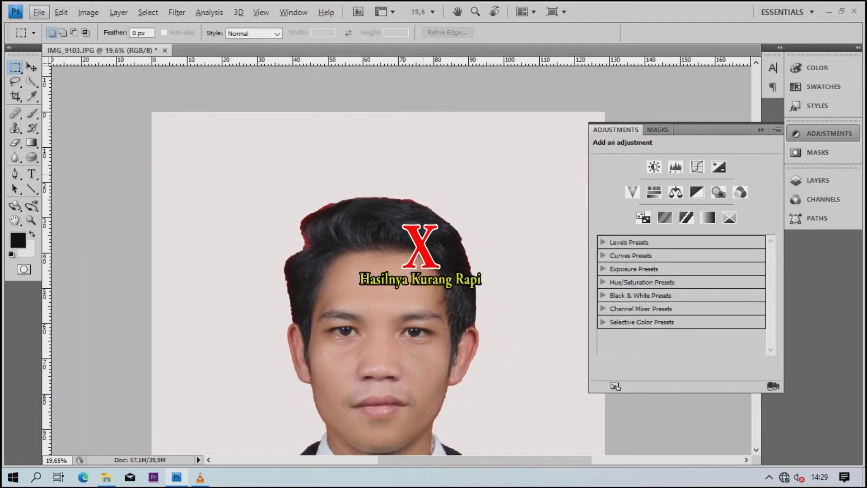
scroll(401, 271, down, 1)
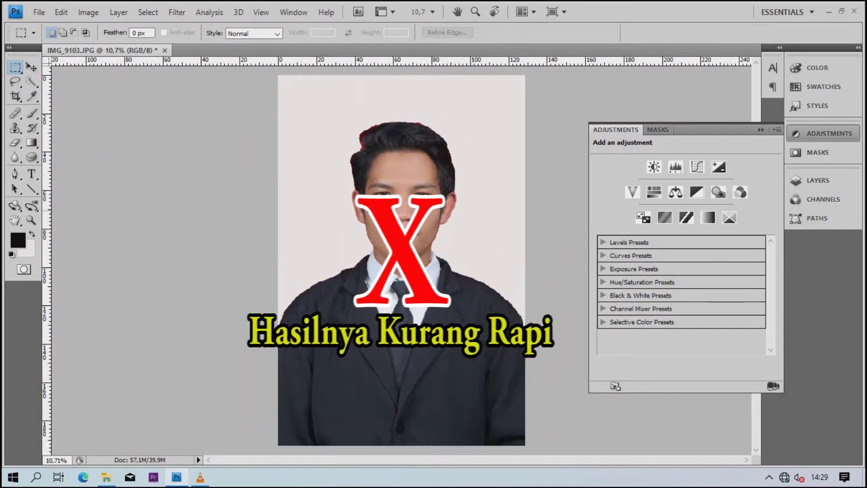
Step: Try to restore the original photo by stepping back through the edits and reopening IMG_9103 from the foto folder
key(ctrl+alt+z)
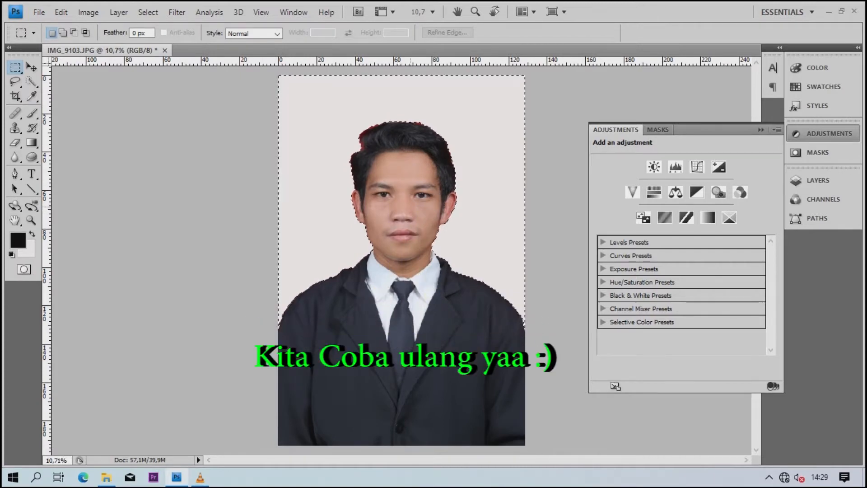
key(ctrl+alt+z)
click(39, 12)
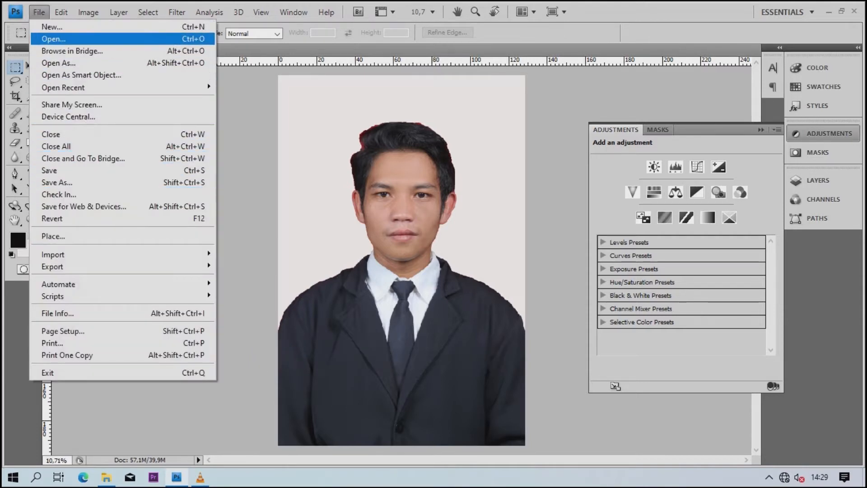
click(53, 39)
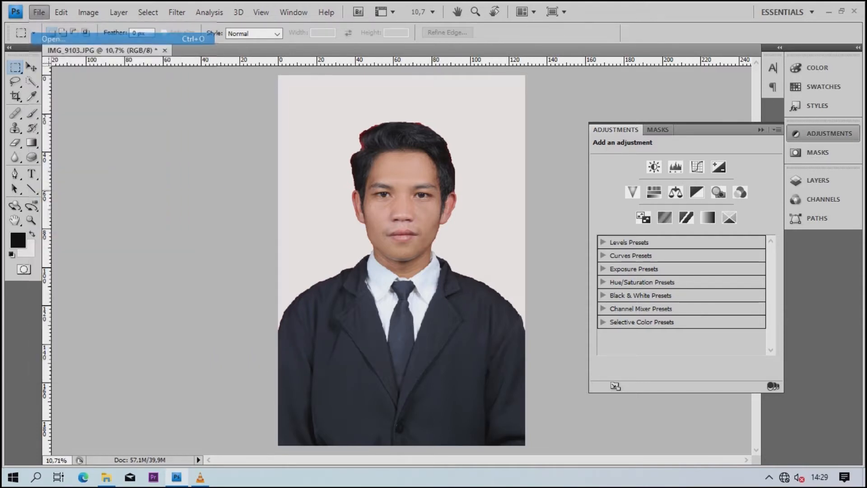
double_click(355, 109)
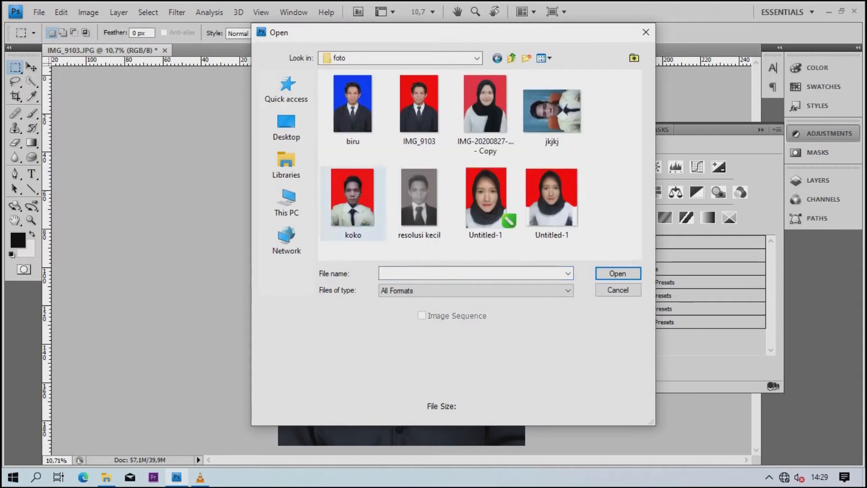
click(419, 103)
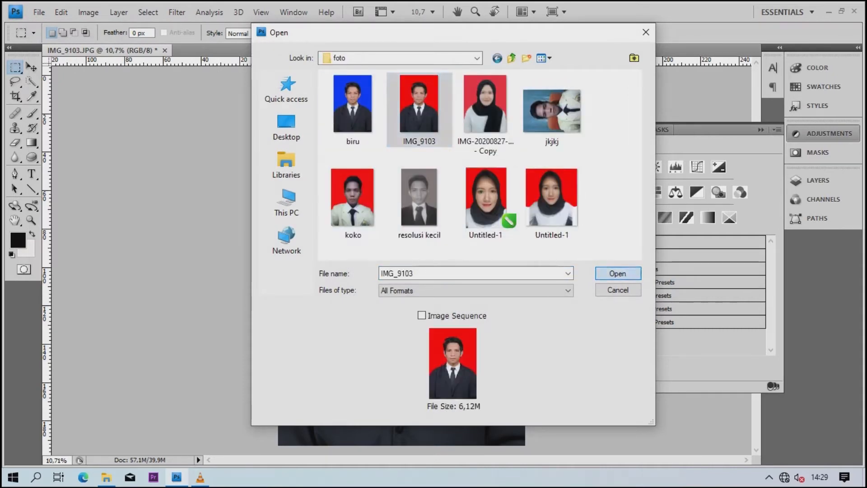
click(618, 274)
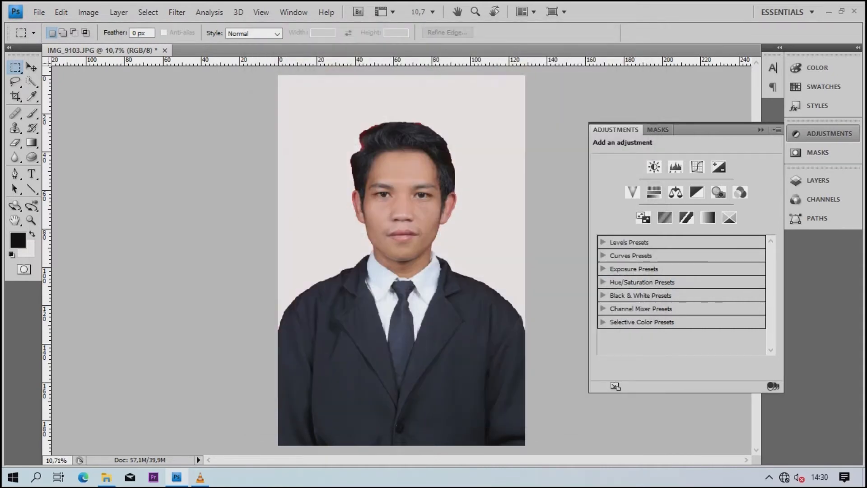
Step: Close the edited photo without saving, and reopen the original IMG_9103 fitted to the screen
click(165, 50)
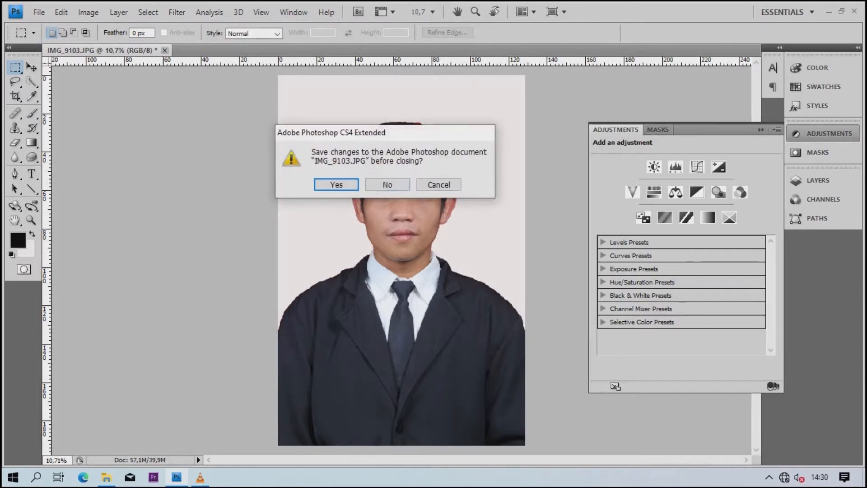
key(n)
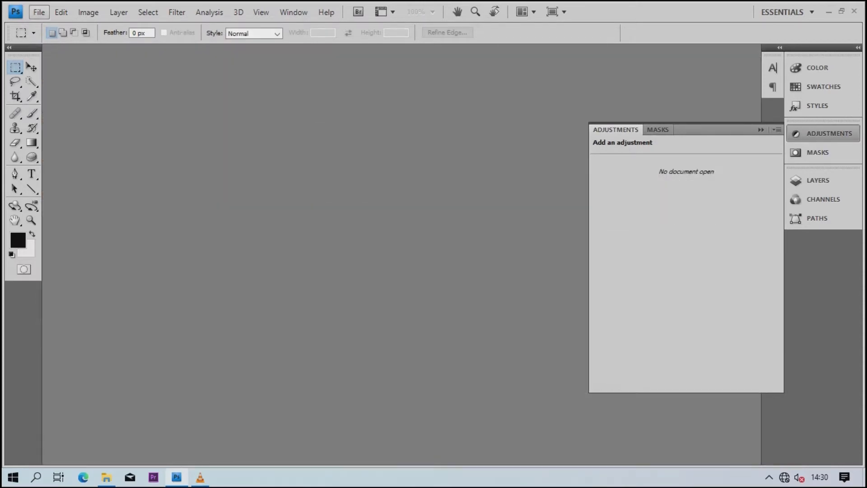
click(39, 12)
click(53, 39)
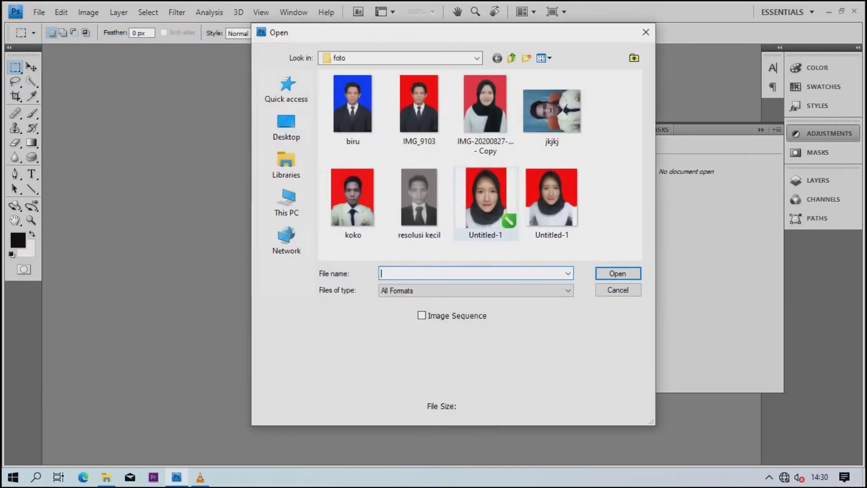
click(420, 118)
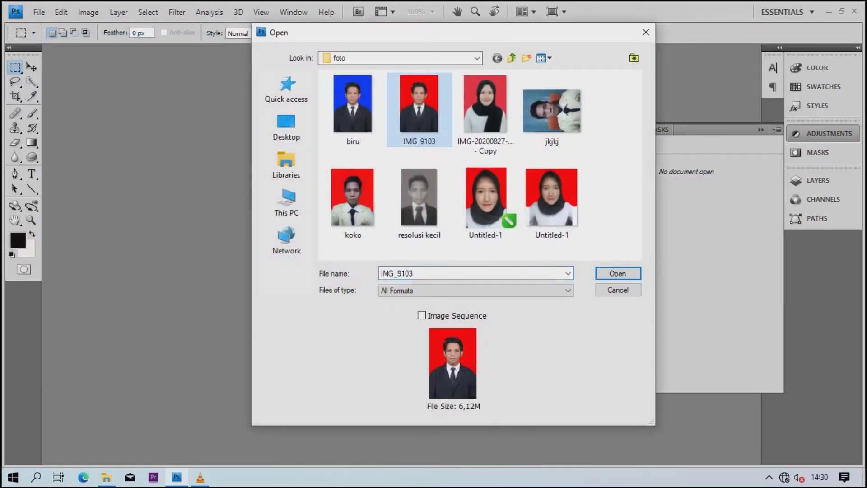
key(Return)
key(ctrl+0)
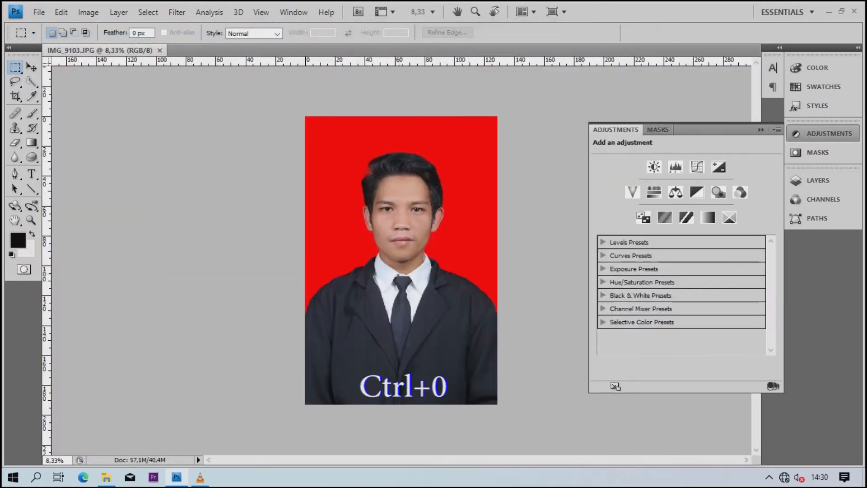
key(ctrl+0)
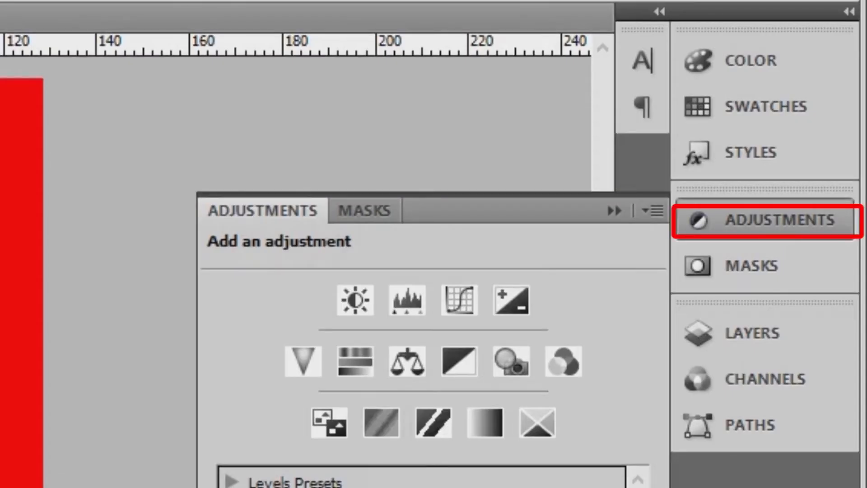
Step: Add a Hue/Saturation adjustment layer above the portrait photo
click(824, 133)
click(765, 220)
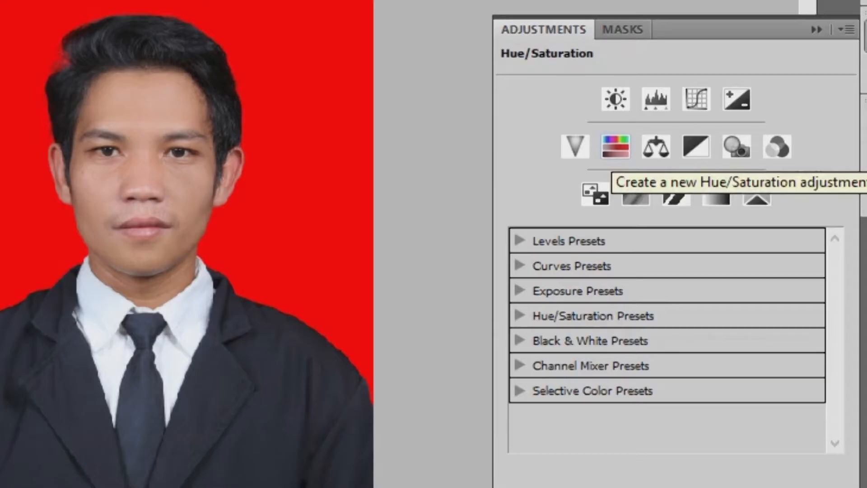
click(357, 362)
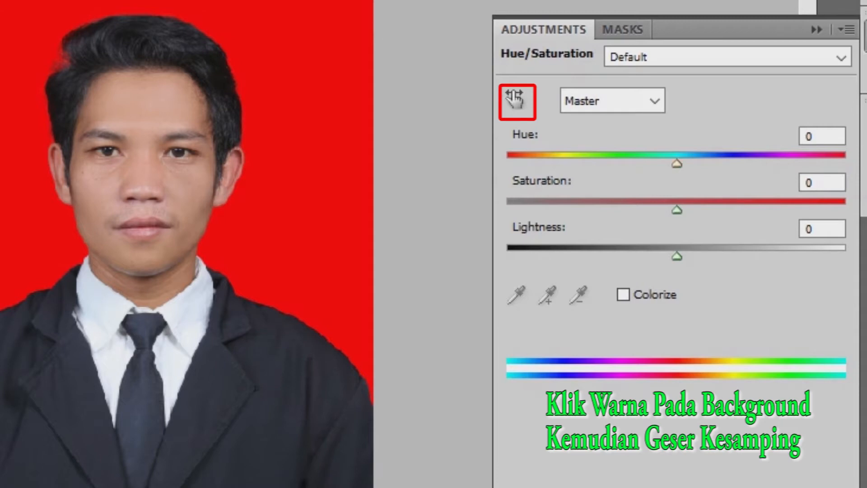
Step: Target the Reds range of the Hue/Saturation adjustment and set its hue to -137 to turn the background blue
click(516, 100)
key(alt+3)
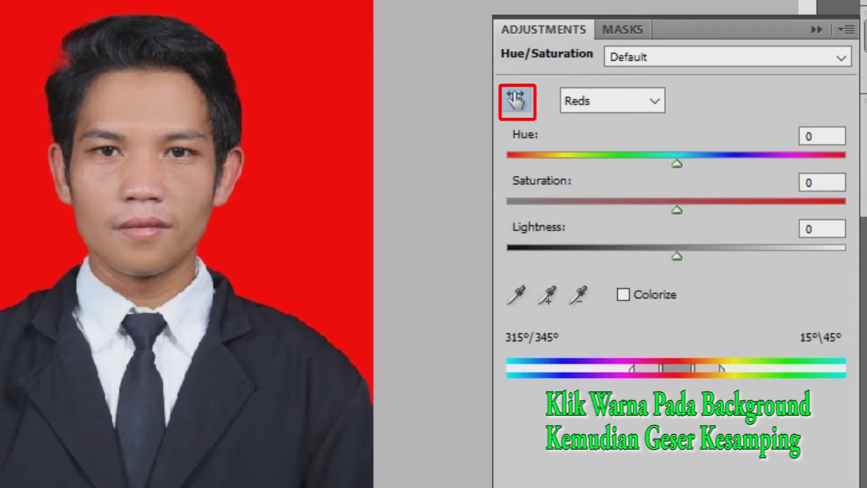
drag(677, 164, 540, 163)
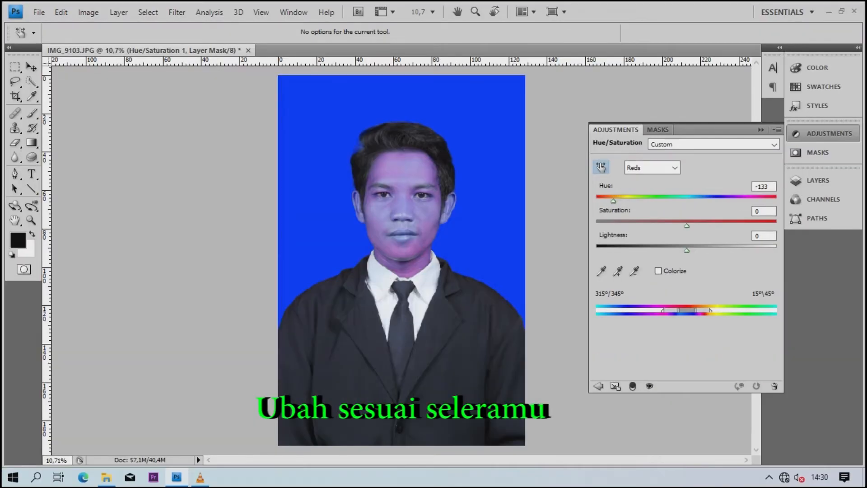
mouse_move(614, 200)
mouse_down()
mouse_move(627, 200)
mouse_move(613, 201)
mouse_up()
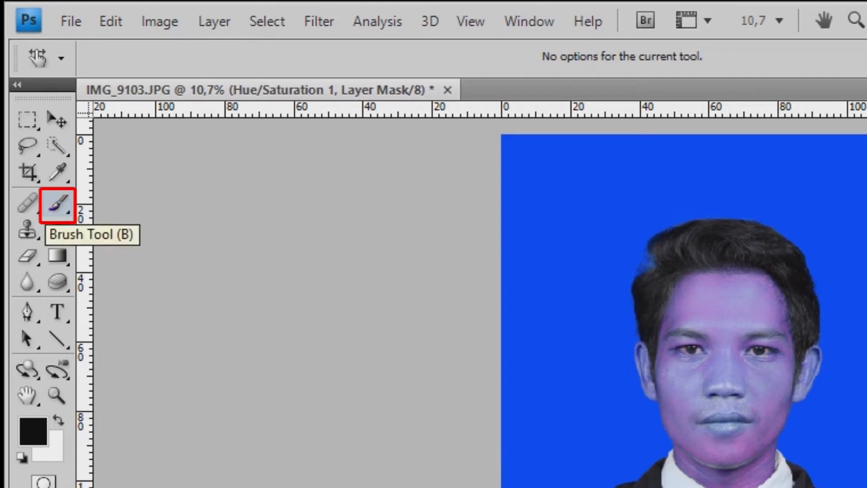
Step: Activate the Brush tool with a size 170 soft tip in Normal mode at 100% opacity and flow
click(58, 204)
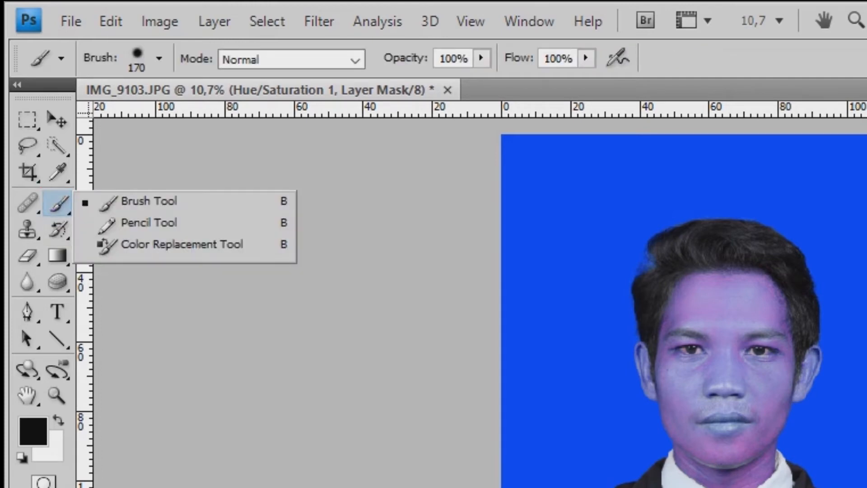
click(149, 201)
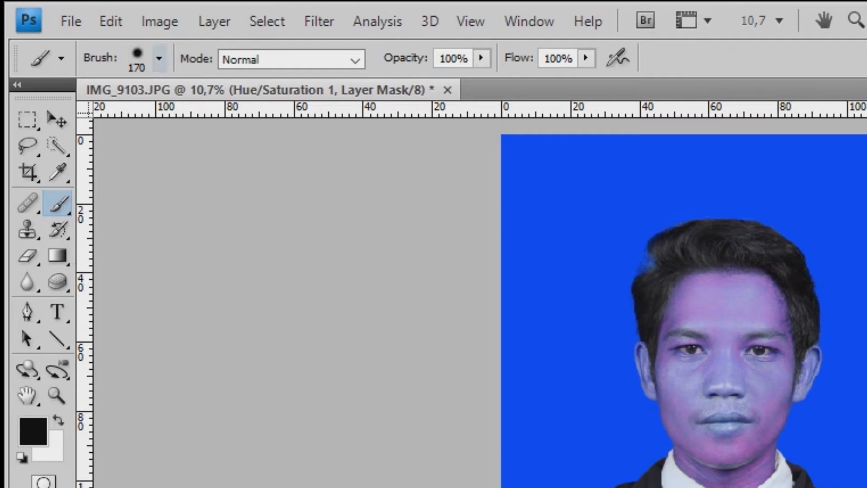
click(159, 59)
click(158, 58)
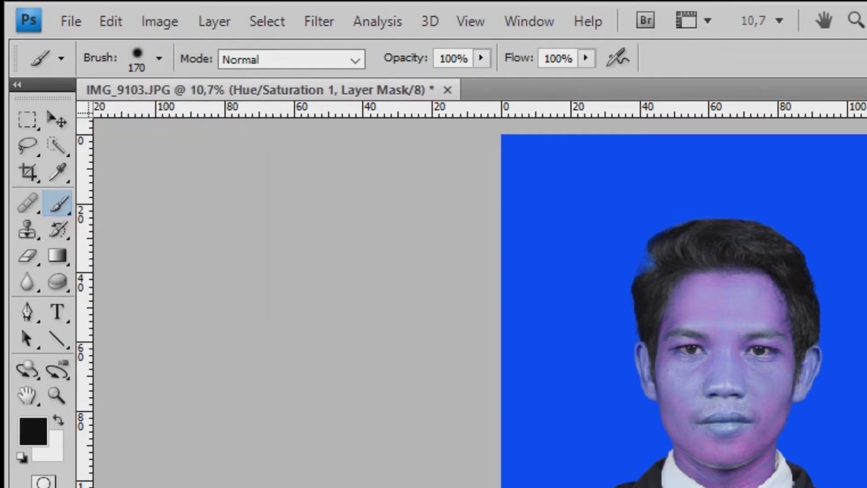
click(355, 60)
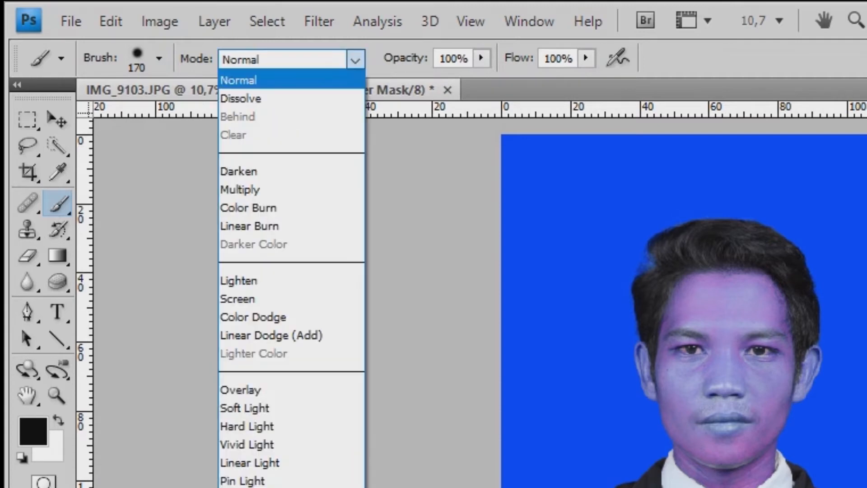
click(355, 59)
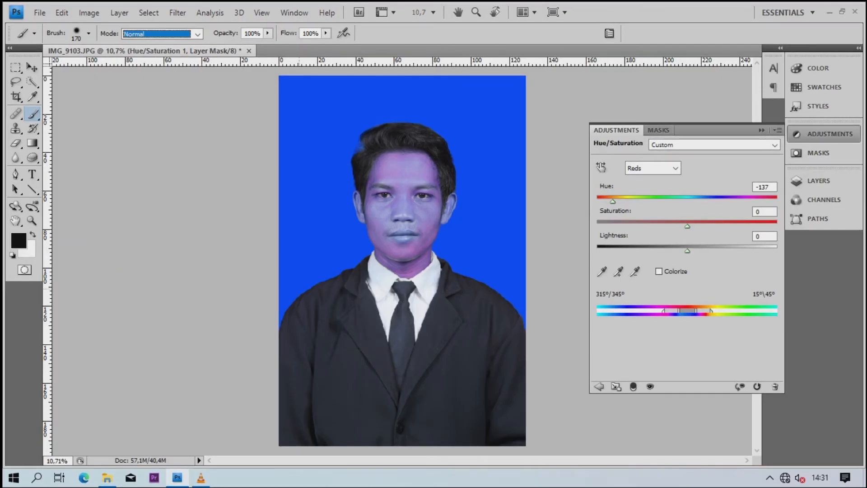
Step: Paint black on the adjustment's layer mask over the middle of the face, then the man's right ear and temple, to restore natural skin colour
drag(393, 153, 391, 271)
mouse_move(402, 153)
mouse_down()
mouse_move(403, 274)
mouse_move(413, 169)
mouse_move(407, 253)
mouse_move(382, 258)
mouse_move(396, 248)
mouse_move(382, 203)
mouse_move(387, 154)
mouse_move(423, 172)
mouse_move(410, 158)
mouse_up()
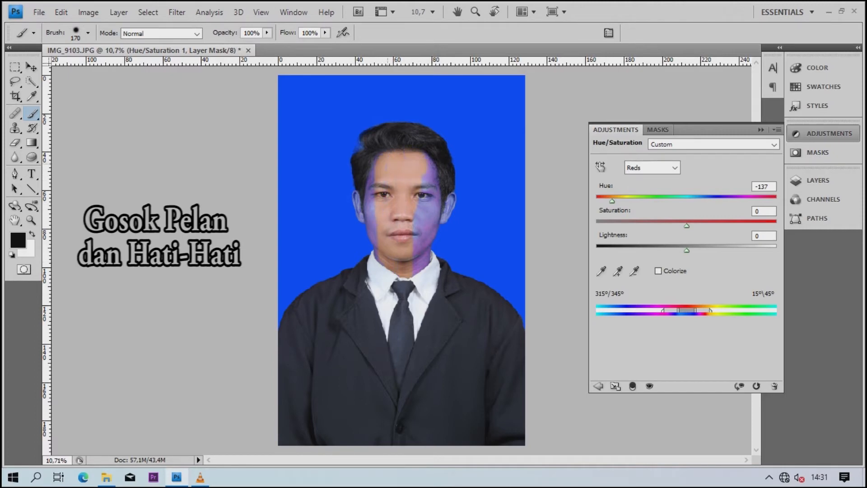
scroll(355, 195, up, 10)
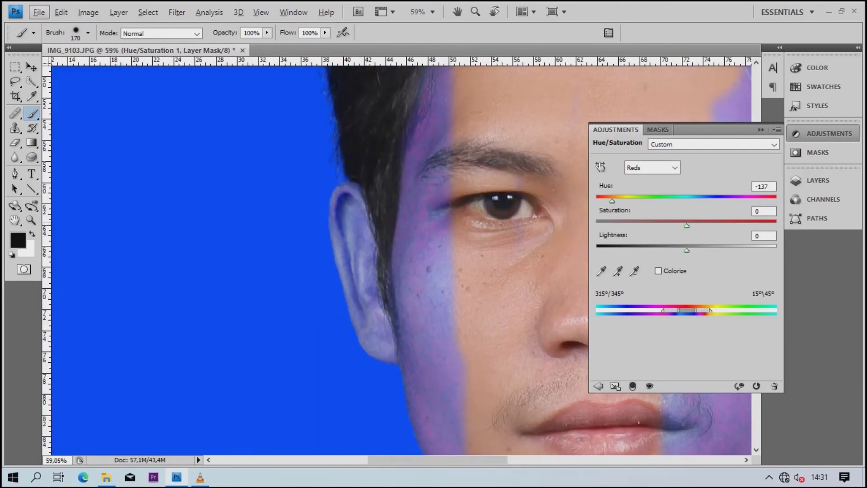
mouse_move(362, 206)
mouse_down()
mouse_move(371, 289)
mouse_move(402, 337)
mouse_up()
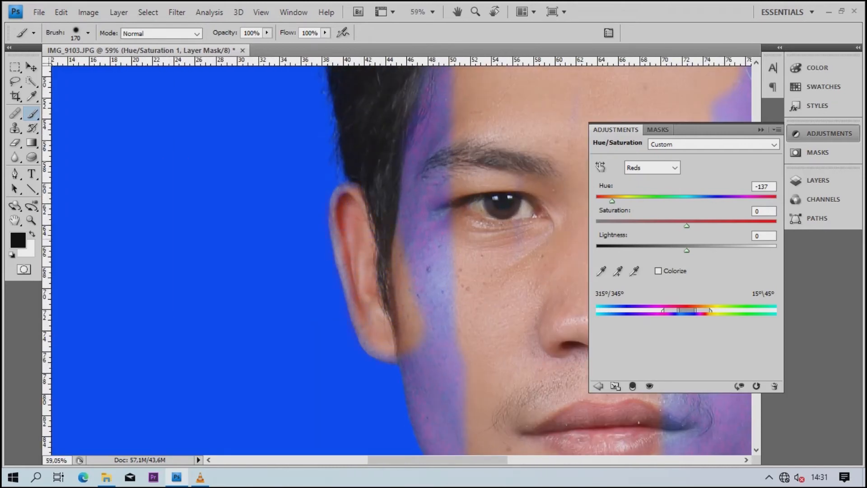
mouse_move(422, 314)
mouse_down()
mouse_move(432, 131)
mouse_move(441, 108)
mouse_up()
scroll(389, 190, down, 4)
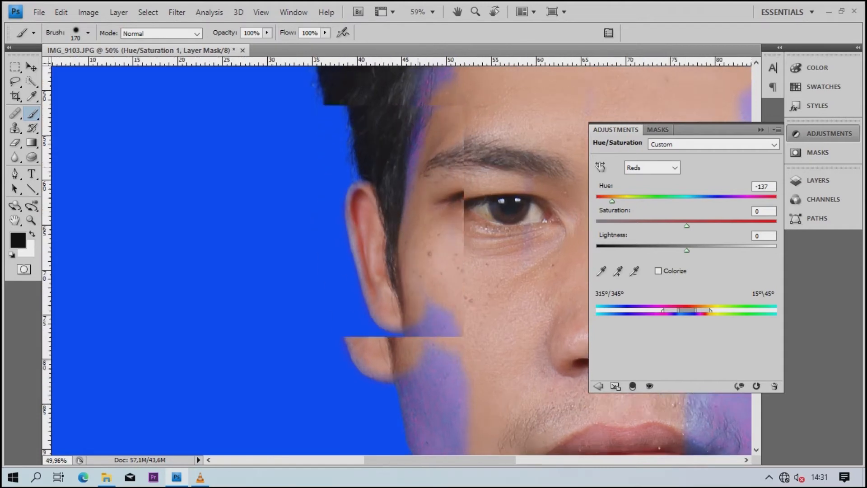
Step: Mask the hue shift off the man's right cheek and jaw, undo the last stroke along the jaw, and view the face as a whole
scroll(416, 380, up, 3)
scroll(415, 380, up, 1)
mouse_move(440, 402)
mouse_down()
mouse_move(445, 440)
mouse_move(418, 178)
mouse_up()
mouse_move(422, 343)
mouse_down()
mouse_move(391, 240)
mouse_move(407, 352)
mouse_up()
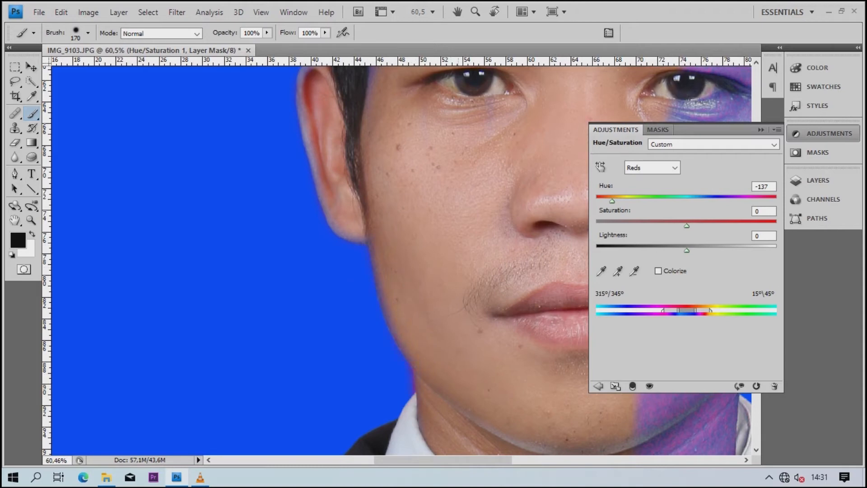
key(ctrl+z)
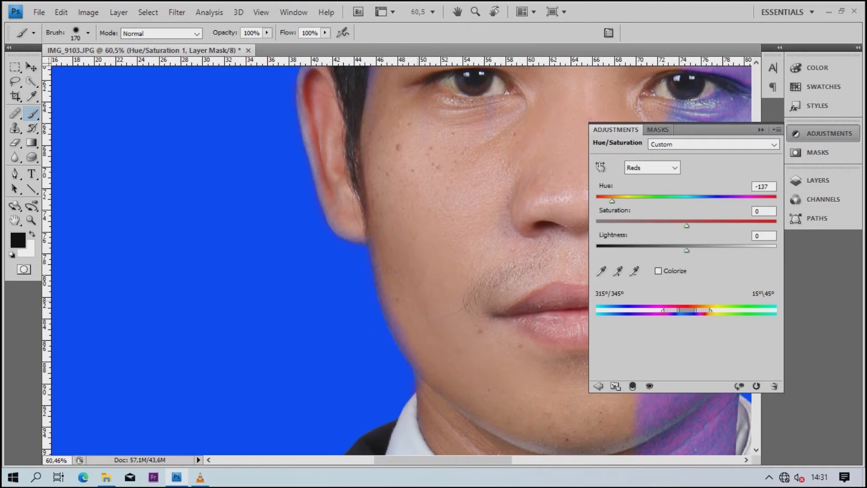
key(ctrl+0)
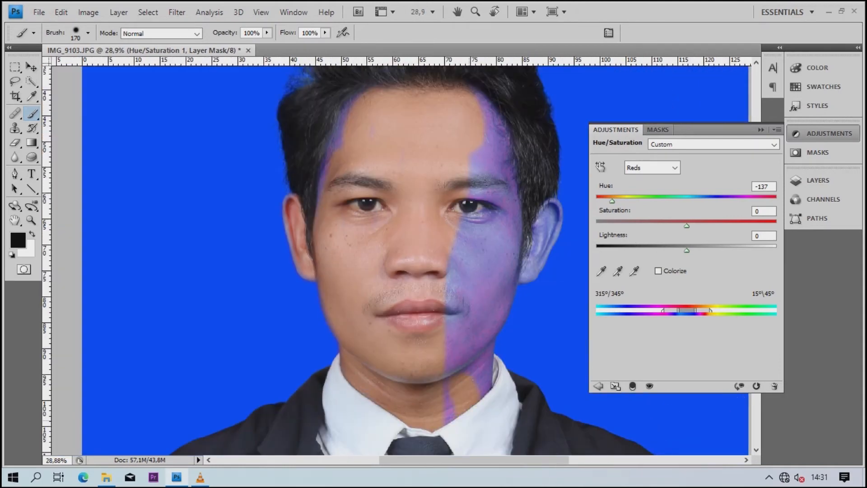
Step: Mask the hue shift off the neck and inner part of the man's left cheek, undoing the last stroke along the face edge
mouse_move(470, 385)
mouse_down()
mouse_move(457, 281)
mouse_move(450, 408)
mouse_move(472, 368)
mouse_move(487, 395)
mouse_up()
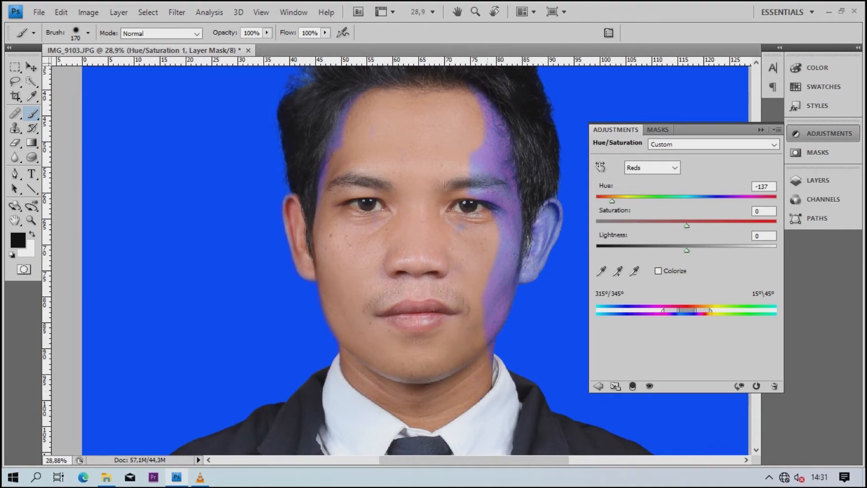
scroll(487, 384, up, 4)
drag(514, 171, 496, 324)
key(ctrl+z)
Step: Paint the layer mask over the man's left ear, outer cheek and jaw to bring back the natural skin colour
scroll(343, 261, down, 2)
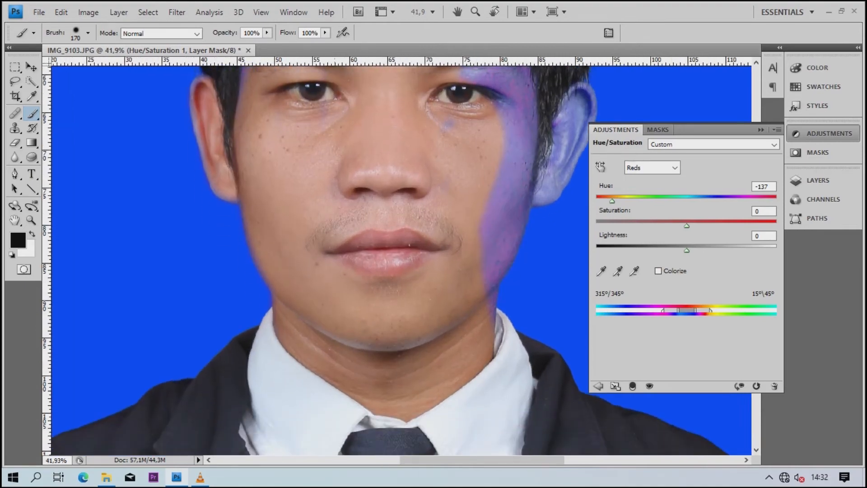
scroll(272, 270, down, 4)
scroll(496, 156, up, 8)
mouse_move(449, 166)
mouse_down()
mouse_move(463, 154)
mouse_move(429, 241)
mouse_move(396, 271)
mouse_up()
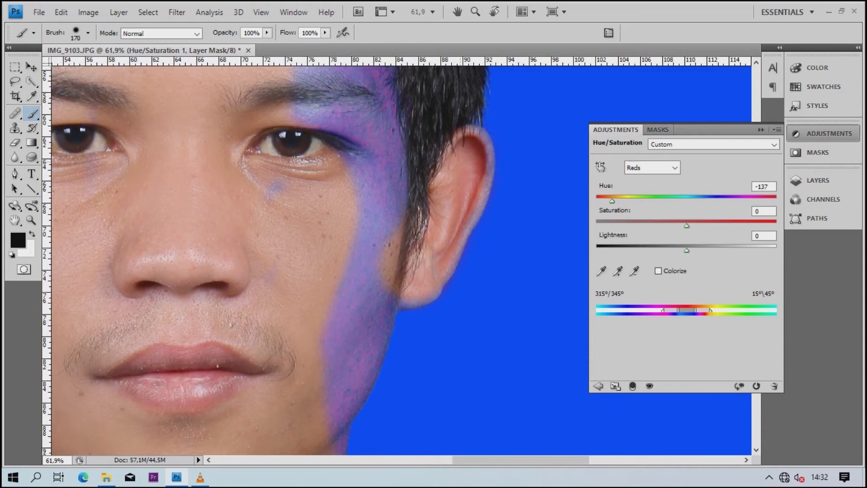
mouse_move(364, 144)
mouse_down()
mouse_move(371, 269)
mouse_move(345, 367)
mouse_up()
scroll(344, 367, down, 2)
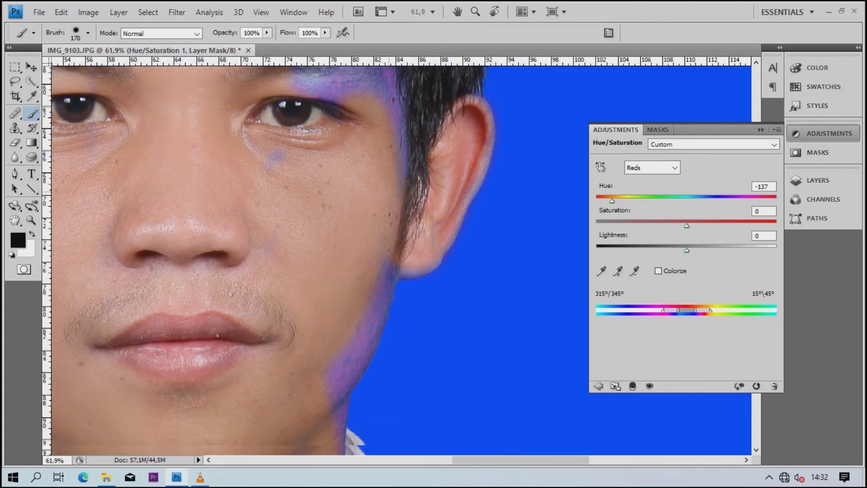
click(392, 235)
click(371, 287)
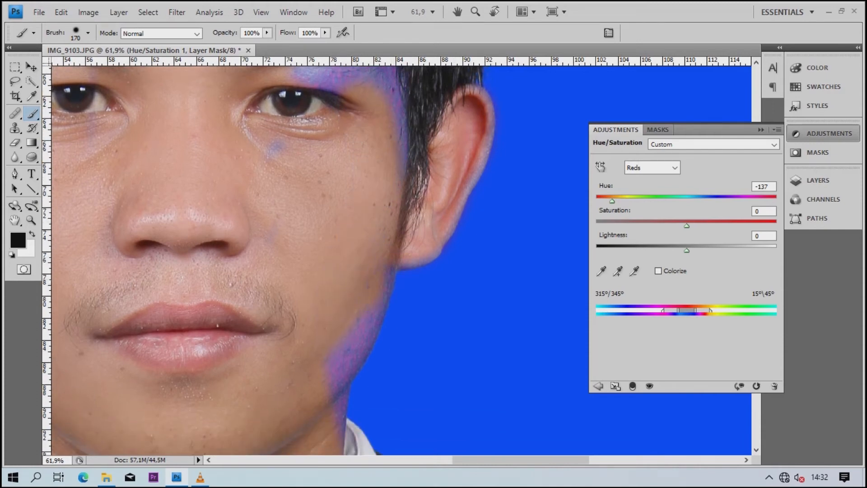
drag(334, 367, 351, 326)
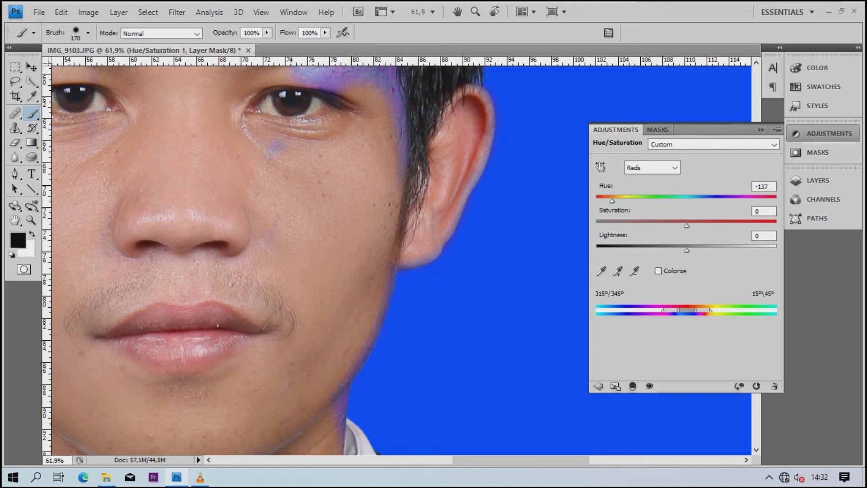
Step: Touch up the mask along the jaw and neck edge, and clear the remaining purple from the temples, forehead and eye area
scroll(343, 321, down, 1)
scroll(317, 342, up, 2)
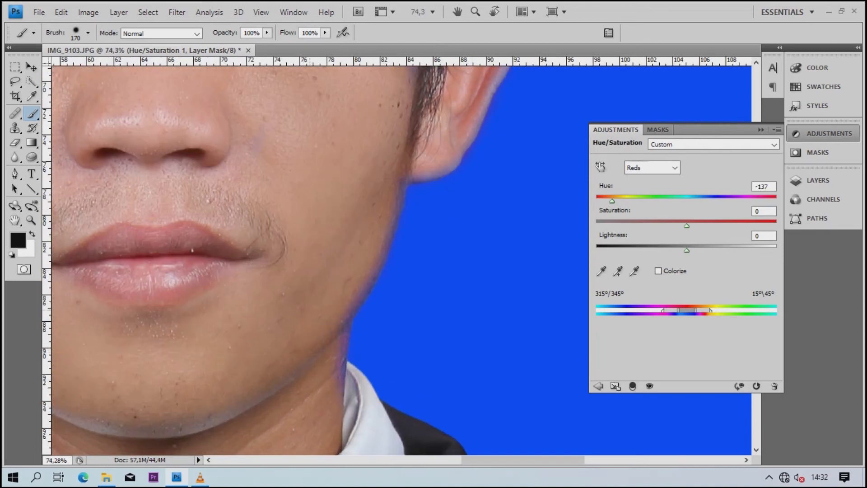
scroll(408, 321, down, 2)
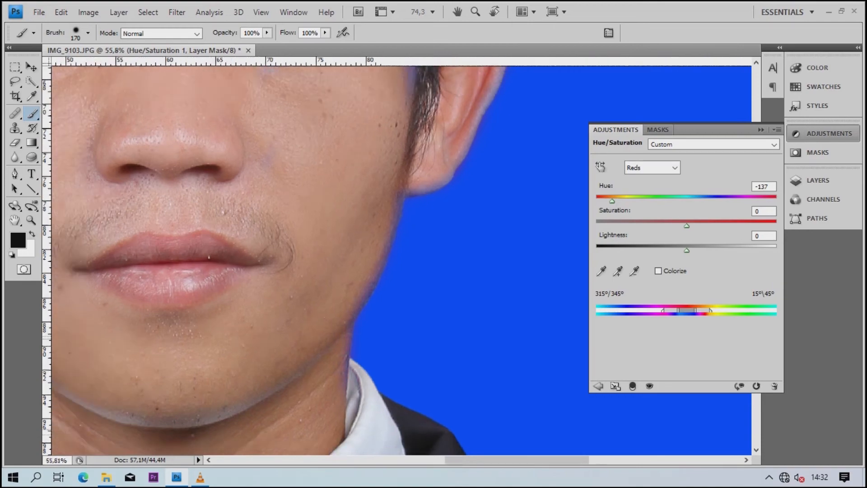
scroll(397, 258, down, 5)
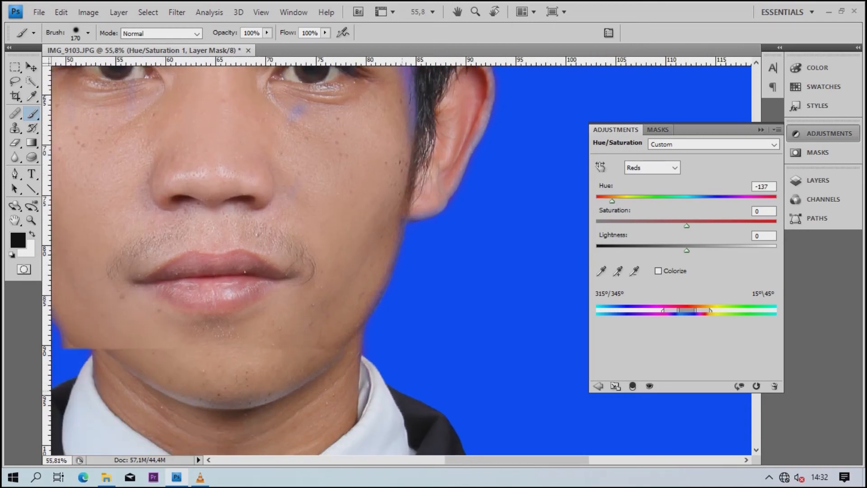
mouse_move(431, 264)
mouse_down()
mouse_move(398, 135)
mouse_move(395, 226)
mouse_up()
mouse_move(260, 138)
mouse_down()
mouse_move(238, 226)
mouse_move(251, 163)
mouse_up()
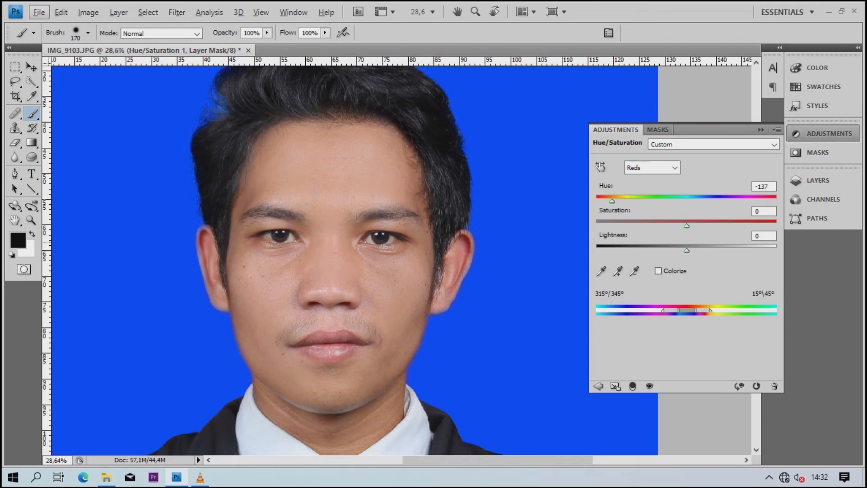
Step: Set the Reds hue of the Hue/Saturation adjustment to -158 for a lighter blue background, and fit the photo to the screen
scroll(398, 257, down, 3)
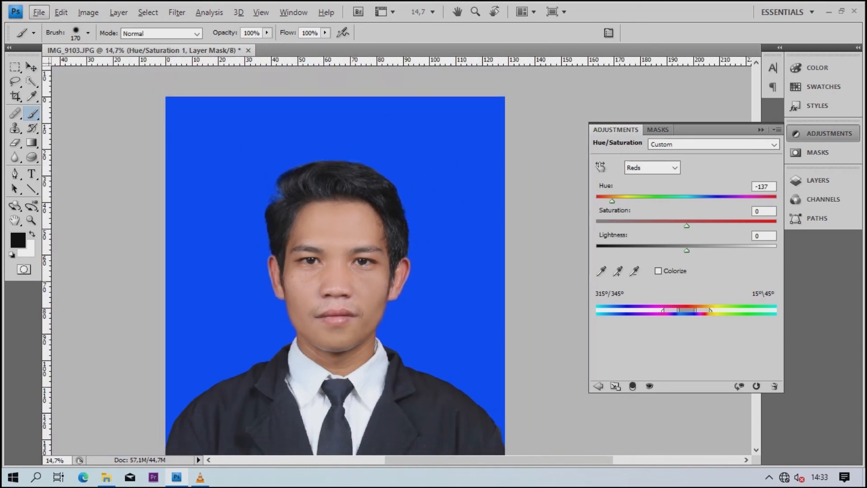
click(600, 167)
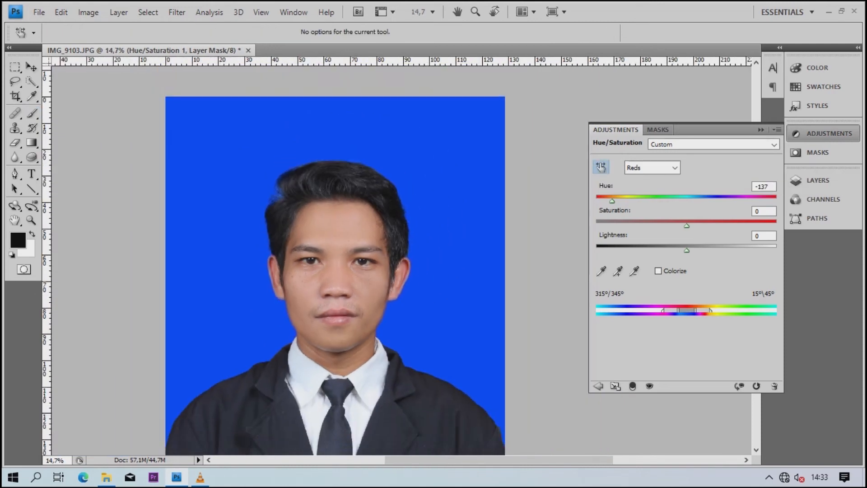
mouse_move(612, 201)
mouse_down()
mouse_move(777, 201)
mouse_move(596, 201)
mouse_move(605, 201)
mouse_up()
key(ctrl+0)
Step: Start the Save As command for the recoloured portrait photo
key(alt)
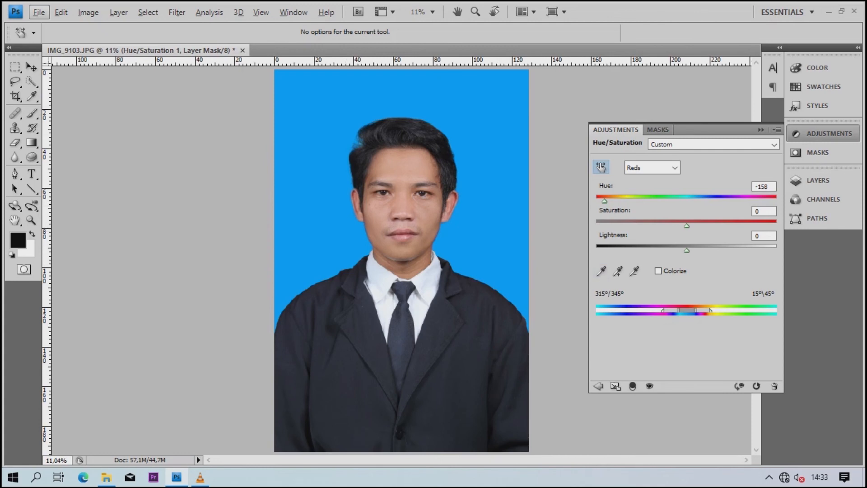
key(f)
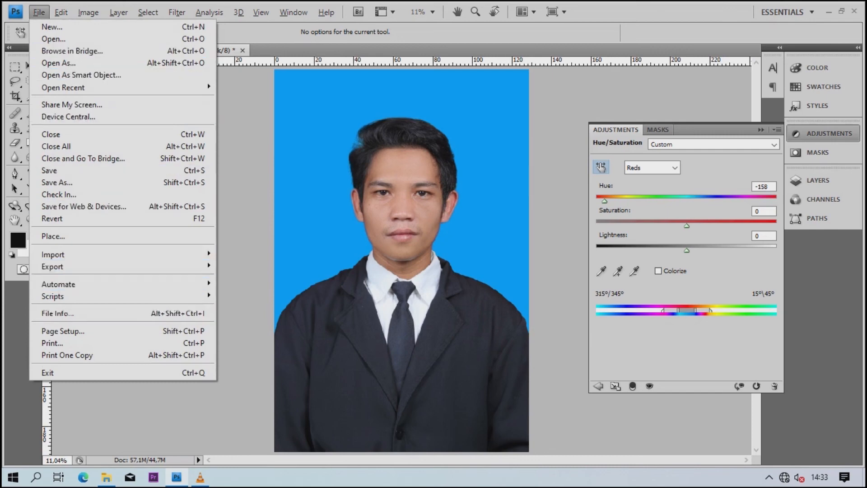
key(Up)
key(Up)
key(Up)
key(Up)
key(Up)
key(Up)
key(Up)
key(Up)
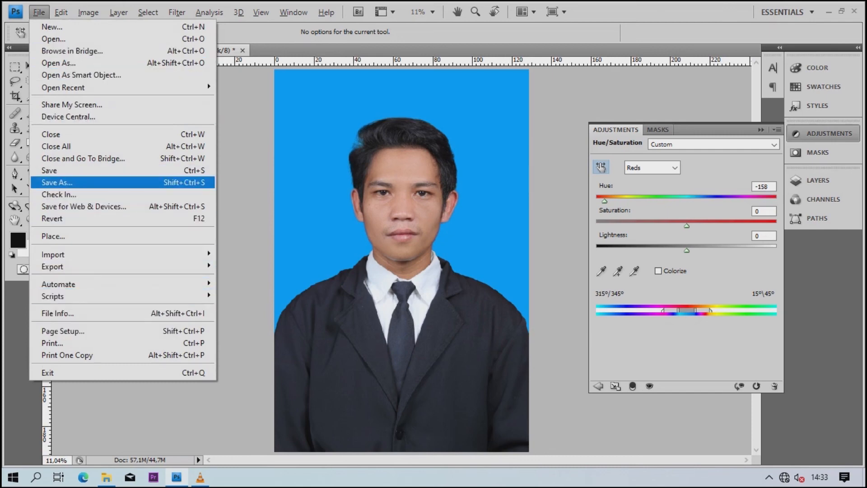
key(Return)
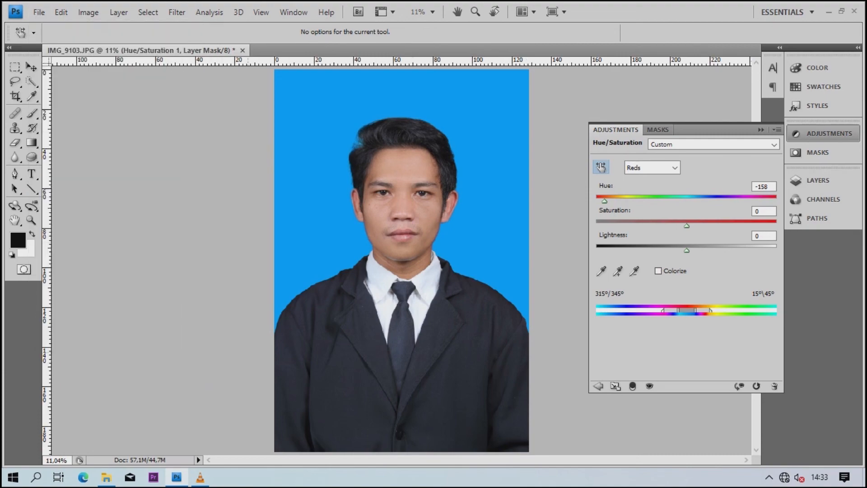